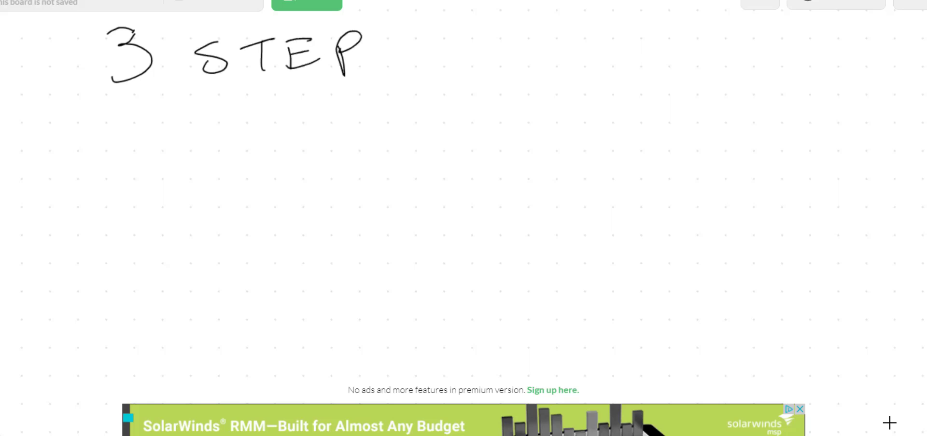
Step: Write 'Method' after the heading so it reads '3 STEP Method'
{"action": "mouse_move", "coordinate": [422, 75]}
{"action": "left_mouse_down"}
{"action": "mouse_move", "coordinate": [444, 53]}
{"action": "mouse_move", "coordinate": [473, 68]}
{"action": "mouse_move", "coordinate": [511, 61]}
{"action": "left_mouse_up"}
{"action": "left_click_drag", "start_coordinate": [526, 24], "coordinate": [533, 69]}
{"action": "left_click_drag", "start_coordinate": [510, 49], "coordinate": [556, 35]}
{"action": "mouse_move", "coordinate": [555, 27]}
{"action": "left_mouse_down"}
{"action": "mouse_move", "coordinate": [553, 64]}
{"action": "mouse_move", "coordinate": [578, 67]}
{"action": "mouse_move", "coordinate": [596, 49]}
{"action": "left_mouse_up"}
{"action": "mouse_move", "coordinate": [628, 47]}
{"action": "left_mouse_down"}
{"action": "mouse_move", "coordinate": [619, 49]}
{"action": "mouse_move", "coordinate": [648, 85]}
{"action": "left_mouse_up"}
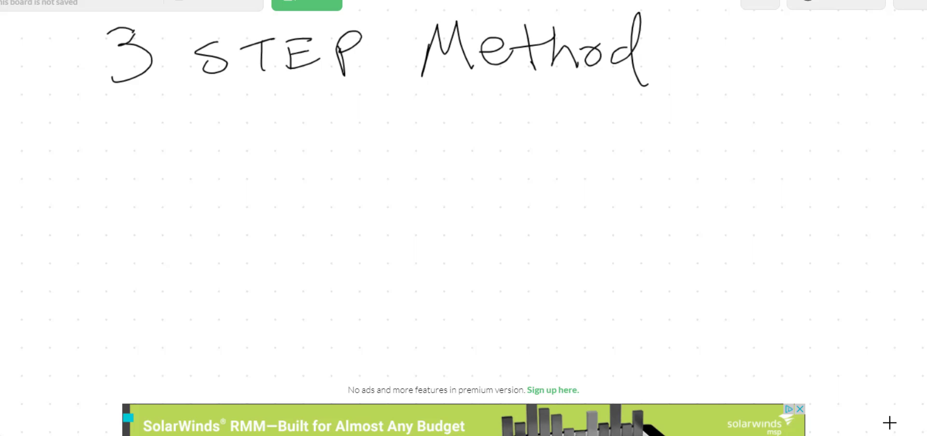
Step: Draw a box containing 'FB' with an arrow pointing down to 'AD'
{"action": "mouse_move", "coordinate": [27, 125]}
{"action": "left_mouse_down"}
{"action": "mouse_move", "coordinate": [177, 102]}
{"action": "mouse_move", "coordinate": [175, 205]}
{"action": "mouse_move", "coordinate": [33, 131]}
{"action": "mouse_move", "coordinate": [81, 194]}
{"action": "left_mouse_up"}
{"action": "mouse_move", "coordinate": [61, 161]}
{"action": "left_mouse_down"}
{"action": "mouse_move", "coordinate": [104, 133]}
{"action": "mouse_move", "coordinate": [100, 154]}
{"action": "mouse_move", "coordinate": [121, 190]}
{"action": "left_mouse_up"}
{"action": "mouse_move", "coordinate": [112, 161]}
{"action": "left_mouse_down"}
{"action": "mouse_move", "coordinate": [129, 143]}
{"action": "mouse_move", "coordinate": [121, 178]}
{"action": "left_mouse_up"}
{"action": "mouse_move", "coordinate": [103, 212]}
{"action": "left_mouse_down"}
{"action": "mouse_move", "coordinate": [115, 244]}
{"action": "mouse_move", "coordinate": [139, 231]}
{"action": "left_mouse_up"}
{"action": "mouse_move", "coordinate": [80, 292]}
{"action": "left_mouse_down"}
{"action": "mouse_move", "coordinate": [121, 309]}
{"action": "mouse_move", "coordinate": [115, 295]}
{"action": "left_mouse_up"}
{"action": "left_click_drag", "start_coordinate": [124, 289], "coordinate": [137, 308]}
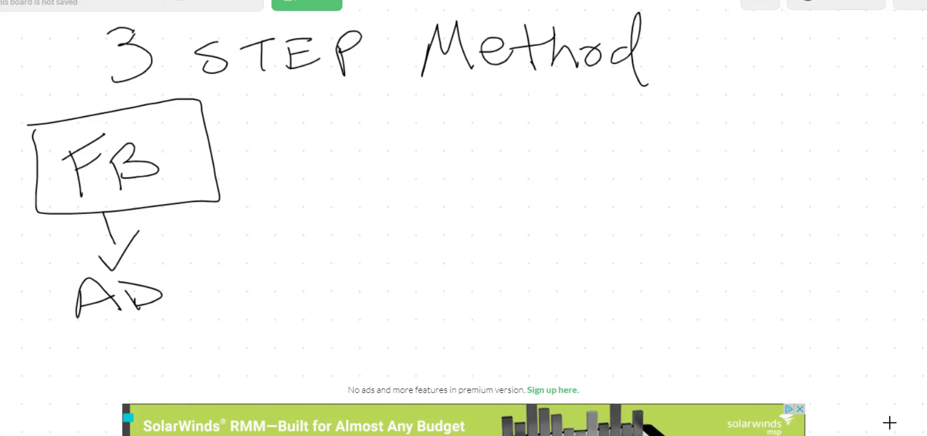
Step: Draw an arrow right from the FB box and begin writing 'PRESELL'
{"action": "mouse_move", "coordinate": [205, 150]}
{"action": "left_mouse_down"}
{"action": "mouse_move", "coordinate": [309, 141]}
{"action": "mouse_move", "coordinate": [311, 161]}
{"action": "mouse_move", "coordinate": [299, 168]}
{"action": "left_mouse_up"}
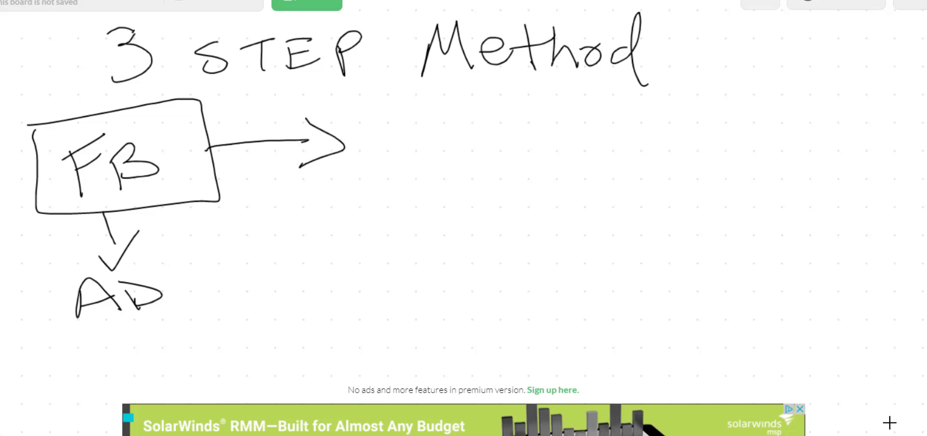
{"action": "mouse_move", "coordinate": [384, 107]}
{"action": "left_mouse_down"}
{"action": "mouse_move", "coordinate": [393, 171]}
{"action": "mouse_move", "coordinate": [403, 99]}
{"action": "mouse_move", "coordinate": [389, 143]}
{"action": "left_mouse_up"}
{"action": "mouse_move", "coordinate": [412, 143]}
{"action": "left_mouse_down"}
{"action": "mouse_move", "coordinate": [414, 167]}
{"action": "mouse_move", "coordinate": [415, 148]}
{"action": "mouse_move", "coordinate": [438, 172]}
{"action": "left_mouse_up"}
{"action": "left_click_drag", "start_coordinate": [448, 137], "coordinate": [444, 163]}
{"action": "left_click_drag", "start_coordinate": [434, 140], "coordinate": [463, 126]}
{"action": "left_click_drag", "start_coordinate": [440, 154], "coordinate": [457, 144]}
{"action": "left_click_drag", "start_coordinate": [445, 161], "coordinate": [469, 154]}
Step: Finish writing 'PRESELL' and draw a rounded box around it
{"action": "left_click_drag", "start_coordinate": [489, 127], "coordinate": [478, 156]}
{"action": "mouse_move", "coordinate": [511, 131]}
{"action": "left_mouse_down"}
{"action": "mouse_move", "coordinate": [514, 161]}
{"action": "mouse_move", "coordinate": [528, 127]}
{"action": "left_mouse_up"}
{"action": "left_click_drag", "start_coordinate": [514, 144], "coordinate": [538, 147]}
{"action": "mouse_move", "coordinate": [541, 127]}
{"action": "left_mouse_down"}
{"action": "mouse_move", "coordinate": [535, 158]}
{"action": "mouse_move", "coordinate": [556, 150]}
{"action": "left_mouse_up"}
{"action": "left_click_drag", "start_coordinate": [562, 126], "coordinate": [579, 144]}
{"action": "mouse_move", "coordinate": [344, 90]}
{"action": "left_mouse_down"}
{"action": "mouse_move", "coordinate": [474, 80]}
{"action": "mouse_move", "coordinate": [626, 186]}
{"action": "mouse_move", "coordinate": [354, 120]}
{"action": "left_mouse_up"}
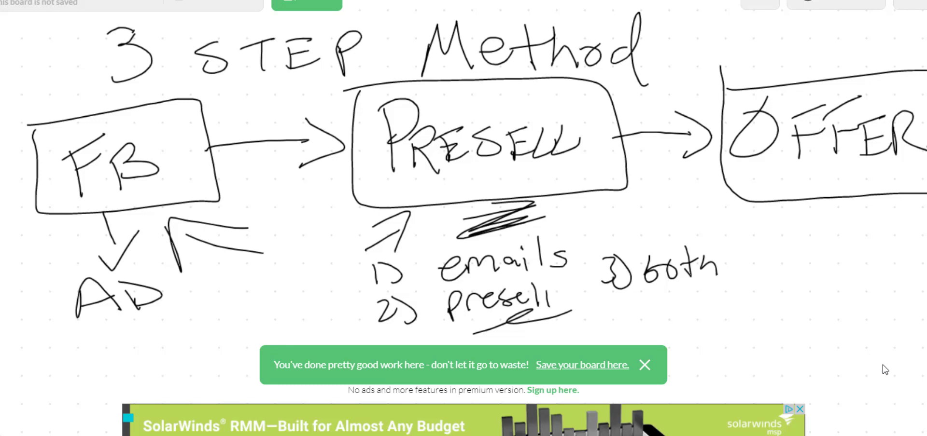
Step: Underline 'PRESELL' inside its box and add an emphasis scribble beneath it
{"action": "left_click_drag", "start_coordinate": [401, 191], "coordinate": [493, 181]}
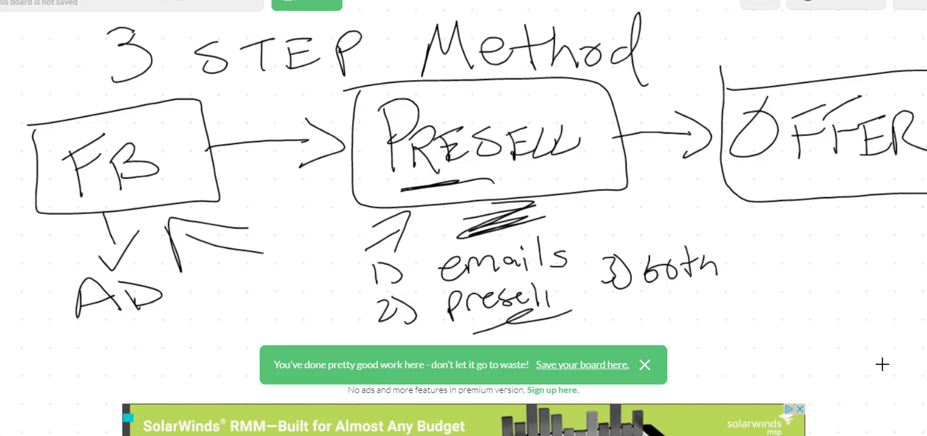
{"action": "mouse_move", "coordinate": [389, 182]}
{"action": "left_mouse_down"}
{"action": "mouse_move", "coordinate": [457, 167]}
{"action": "mouse_move", "coordinate": [411, 198]}
{"action": "left_mouse_up"}
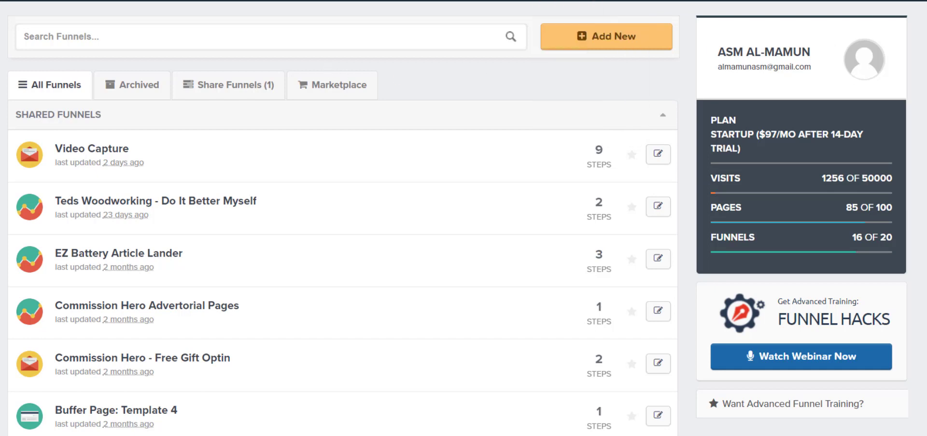
Step: Create a custom funnel named 'Landing Page' with the classic funnel builder
{"action": "left_click", "coordinate": [622, 38]}
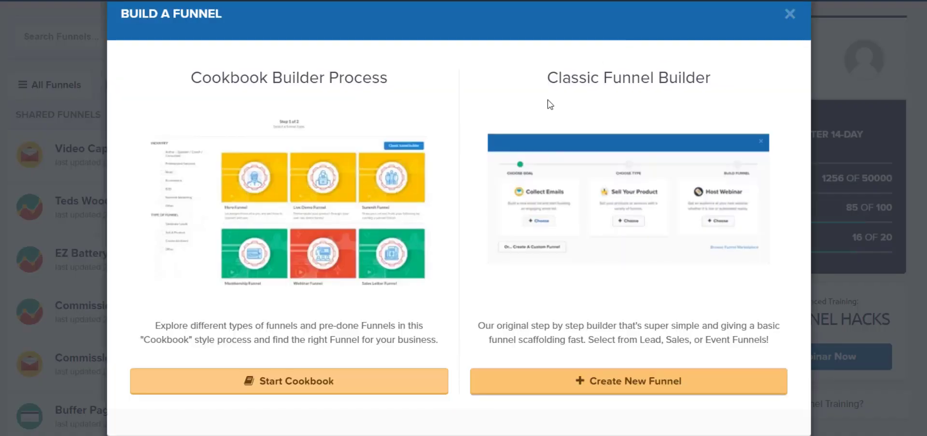
{"action": "scroll", "coordinate": [422, 189], "scroll_direction": "down", "scroll_amount": 1}
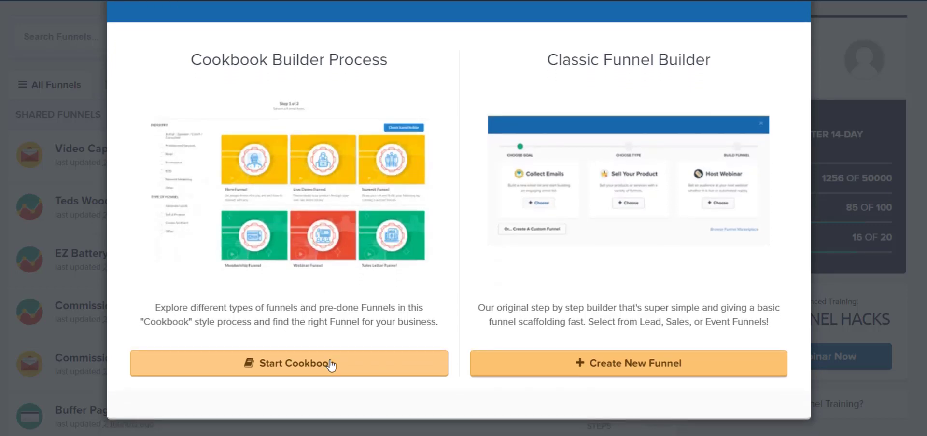
{"action": "left_click", "coordinate": [618, 367]}
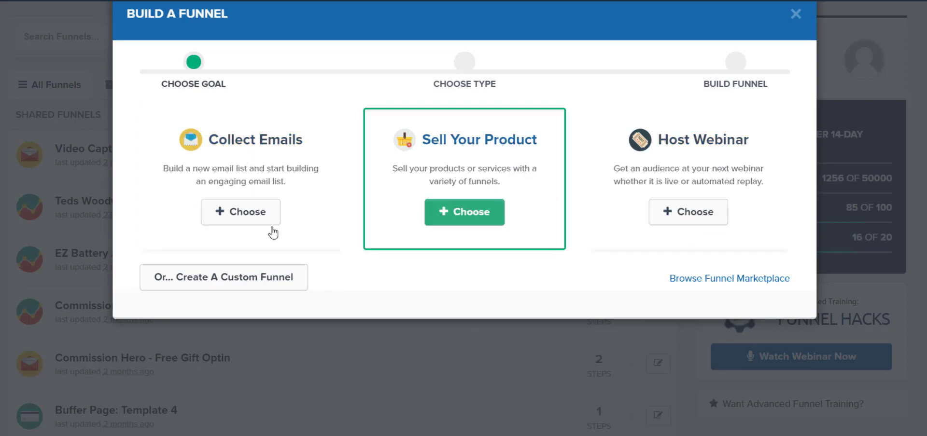
{"action": "left_click", "coordinate": [250, 277]}
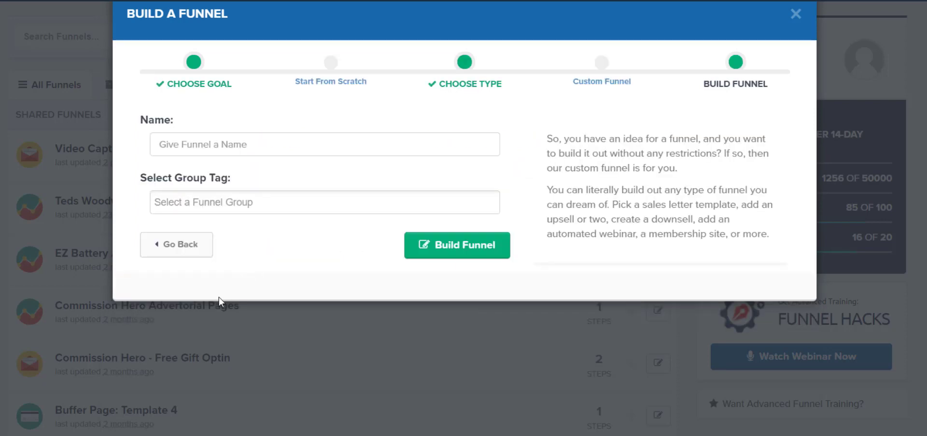
{"action": "left_click", "coordinate": [232, 150]}
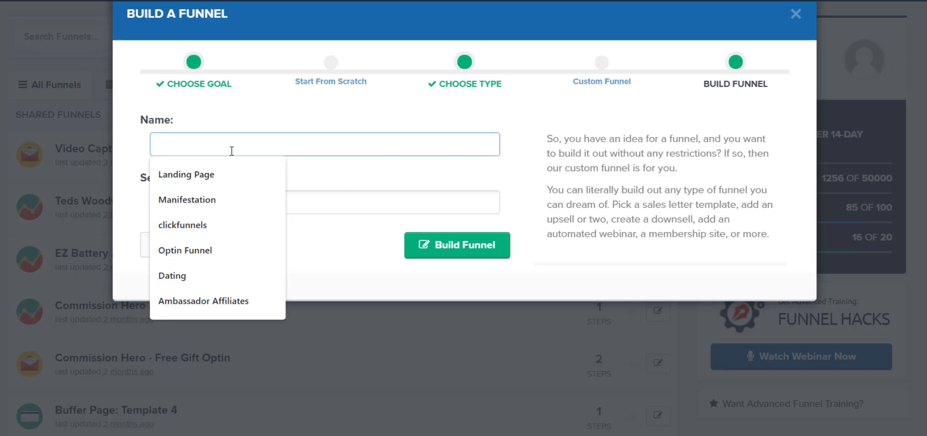
{"action": "left_click", "coordinate": [211, 179]}
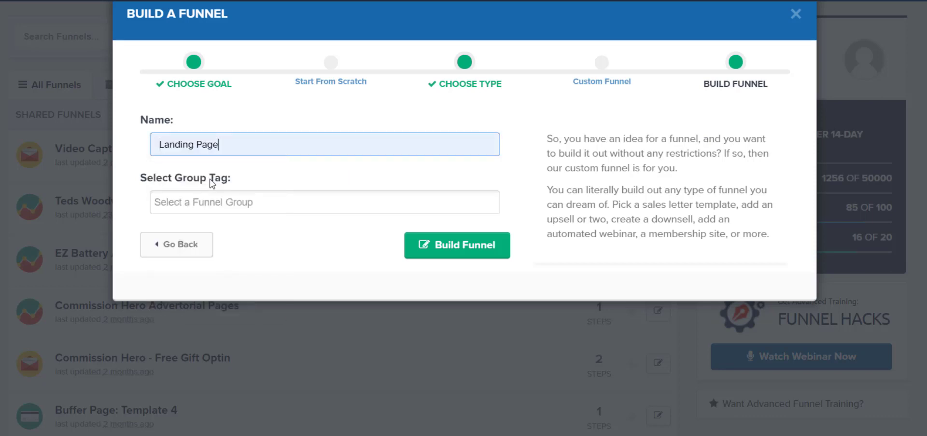
{"action": "left_click", "coordinate": [211, 201]}
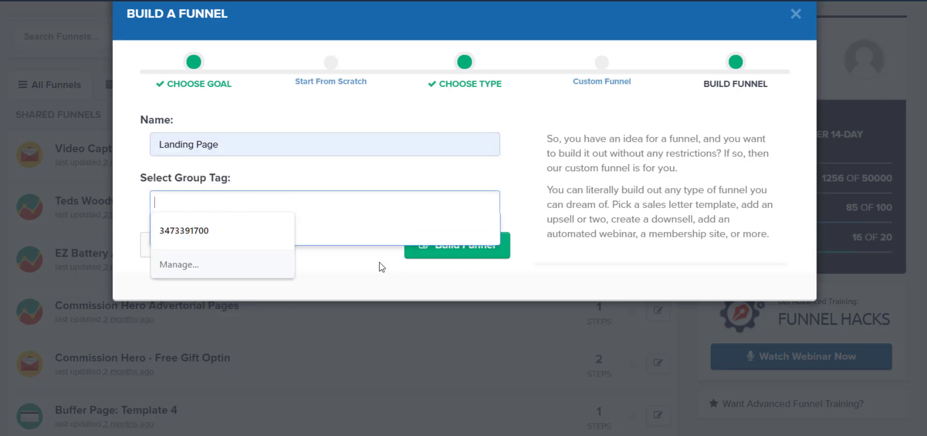
{"action": "left_click", "coordinate": [433, 239]}
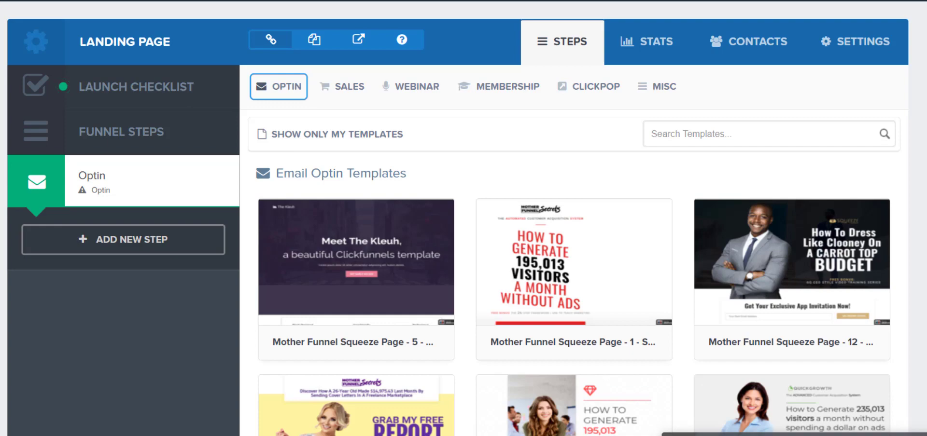
Step: Pick the 'Mother Funnel Squeeze Page - 17' template for the Optin step
{"action": "scroll", "coordinate": [493, 233], "scroll_direction": "down", "scroll_amount": 6}
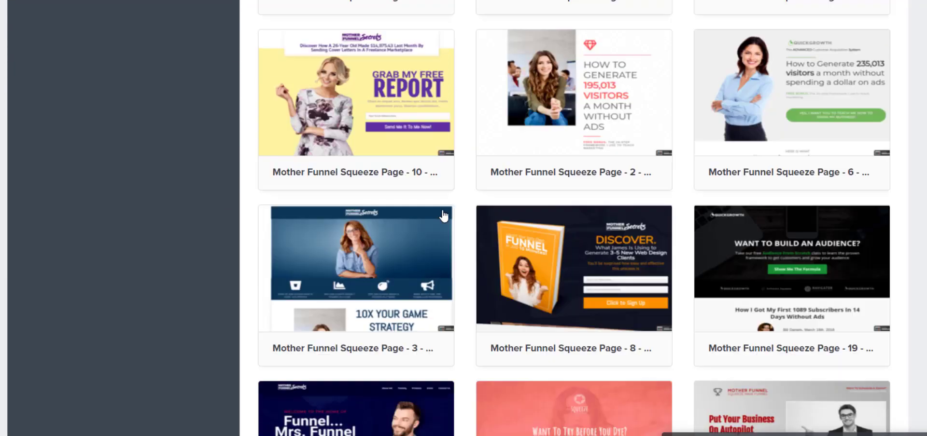
{"action": "scroll", "coordinate": [464, 212], "scroll_direction": "up", "scroll_amount": 6}
{"action": "scroll", "coordinate": [463, 213], "scroll_direction": "down", "scroll_amount": 6}
{"action": "scroll", "coordinate": [714, 256], "scroll_direction": "down", "scroll_amount": 6}
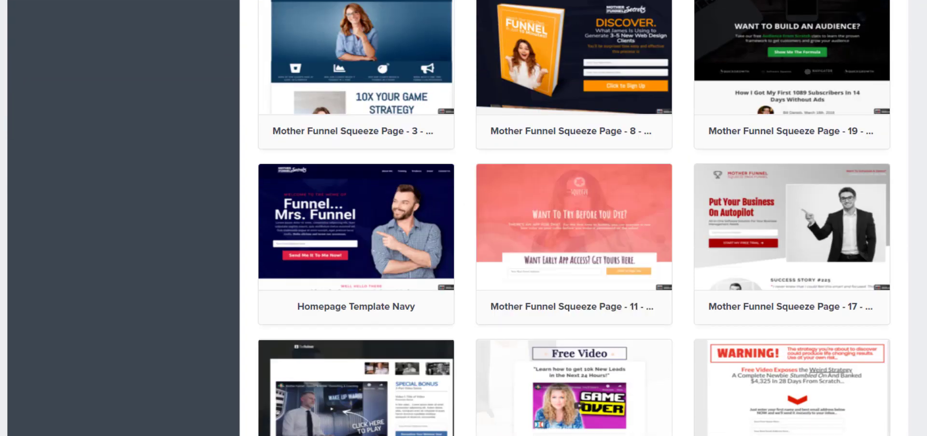
{"action": "scroll", "coordinate": [795, 264], "scroll_direction": "down", "scroll_amount": 2}
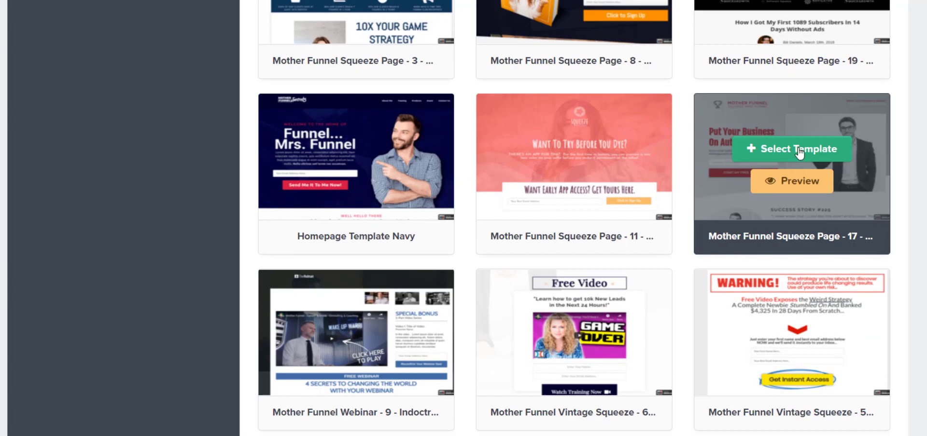
{"action": "left_click", "coordinate": [798, 147]}
Step: Scroll through the Optin step overview of the new squeeze page
{"action": "scroll", "coordinate": [794, 173], "scroll_direction": "down", "scroll_amount": 3}
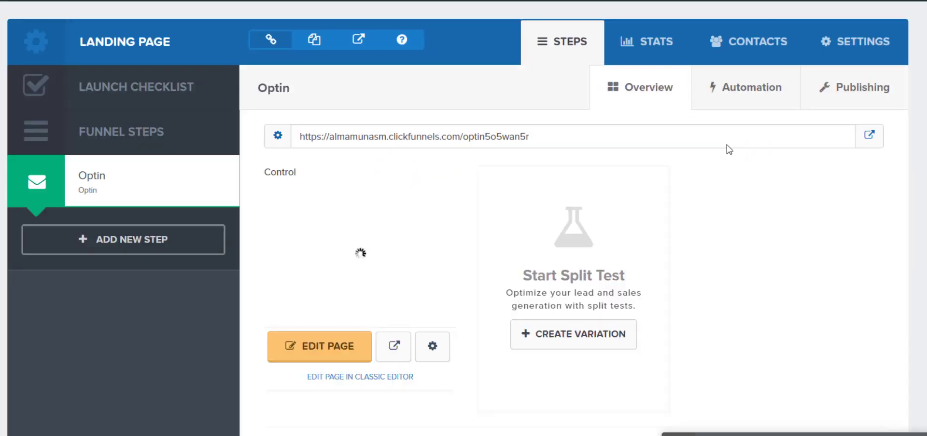
{"action": "scroll", "coordinate": [435, 190], "scroll_direction": "down", "scroll_amount": 2}
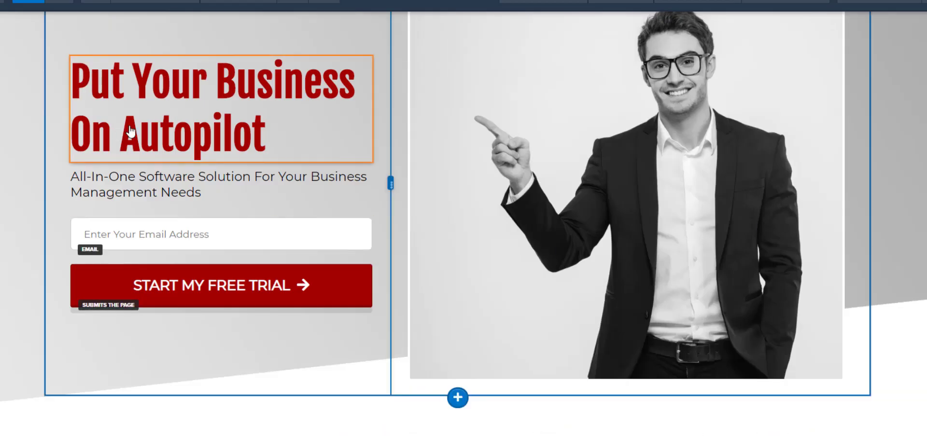
{"action": "scroll", "coordinate": [130, 130], "scroll_direction": "up", "scroll_amount": 3}
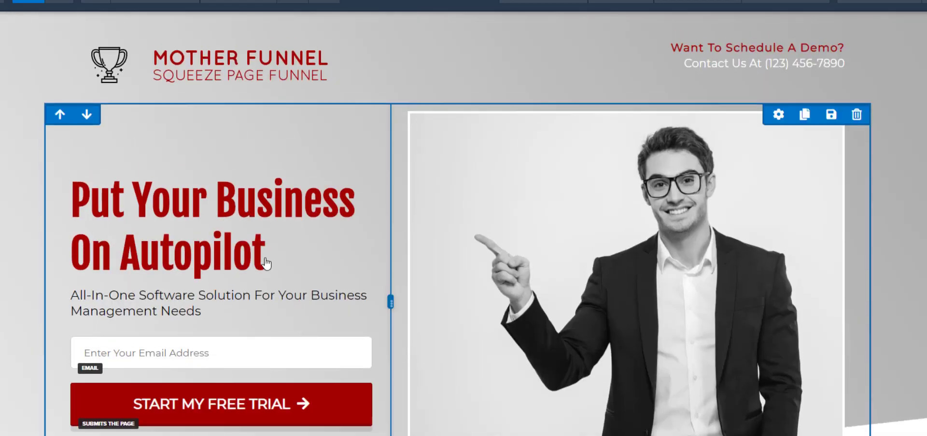
Step: Delete the 'Put Your Business On Autopilot' headline from the hero section
{"action": "left_click", "coordinate": [359, 165]}
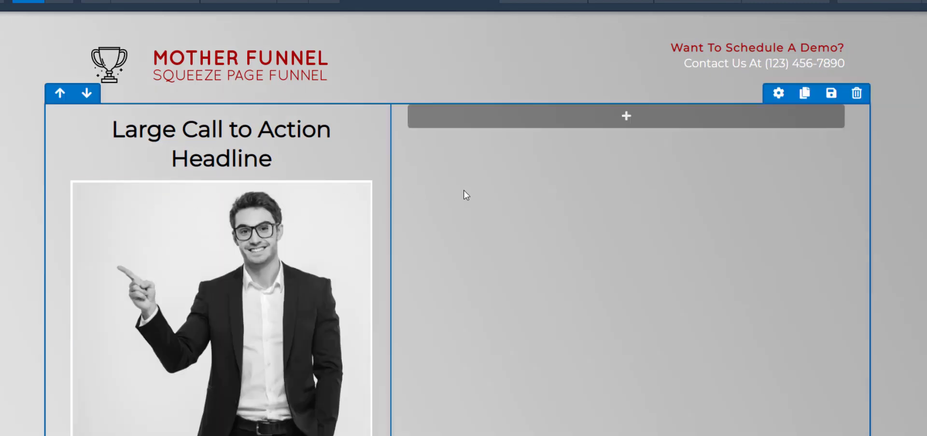
Step: Add a Benefit/Feature/Icon check-mark bullet list to the empty right column
{"action": "scroll", "coordinate": [399, 318], "scroll_direction": "down", "scroll_amount": 5}
{"action": "scroll", "coordinate": [358, 319], "scroll_direction": "up", "scroll_amount": 5}
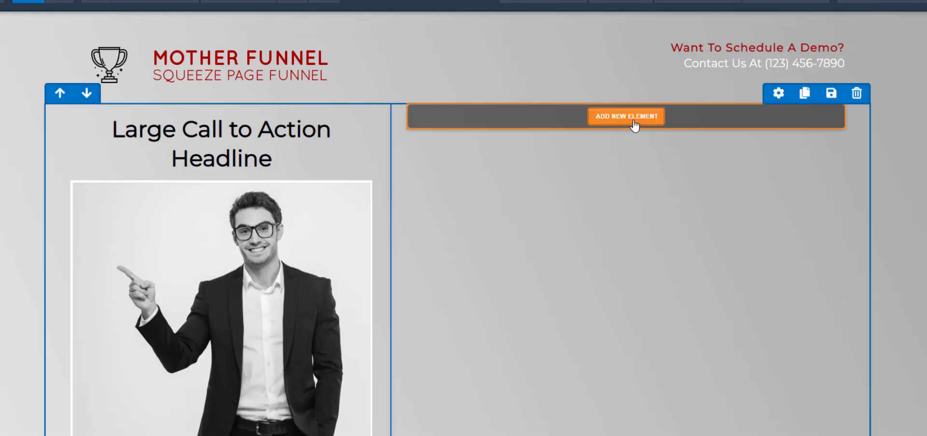
{"action": "left_click", "coordinate": [632, 119]}
{"action": "scroll", "coordinate": [837, 256], "scroll_direction": "down", "scroll_amount": 1}
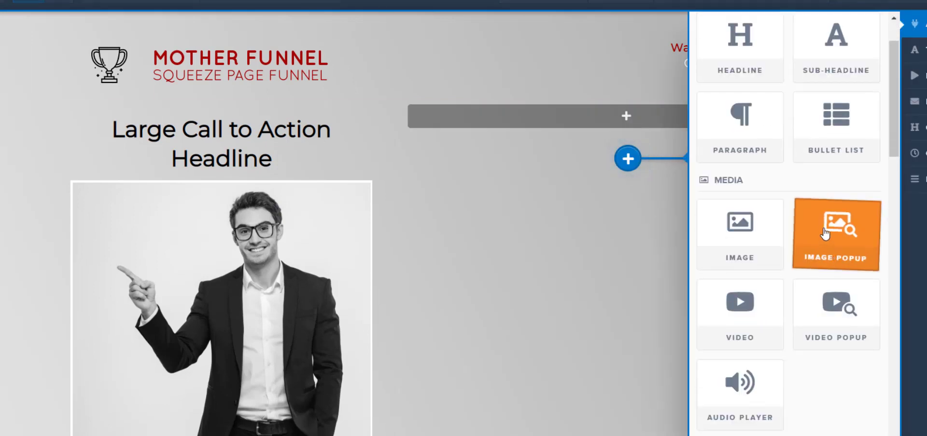
{"action": "left_click", "coordinate": [836, 116]}
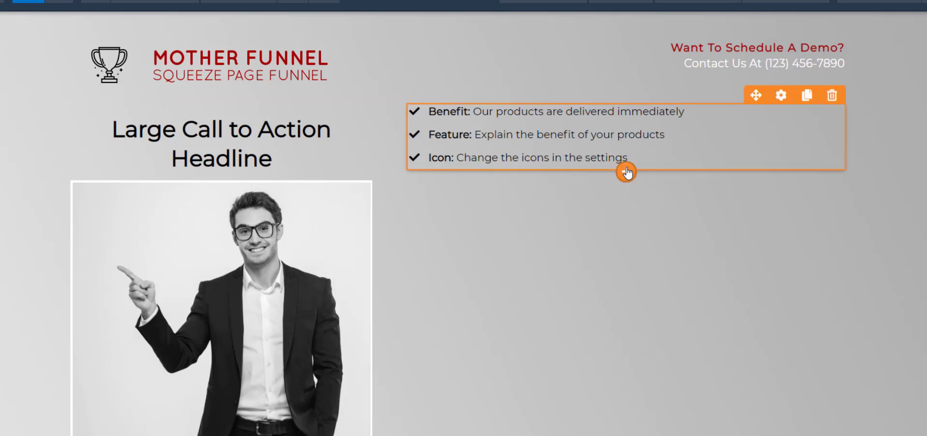
Step: Add a video element directly below the bullet list
{"action": "left_click", "coordinate": [627, 198]}
{"action": "scroll", "coordinate": [734, 241], "scroll_direction": "down", "scroll_amount": 5}
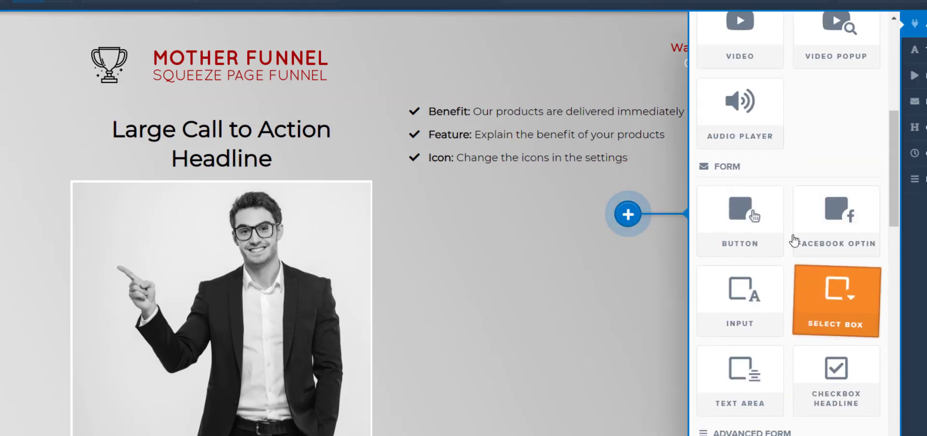
{"action": "scroll", "coordinate": [734, 238], "scroll_direction": "up", "scroll_amount": 1}
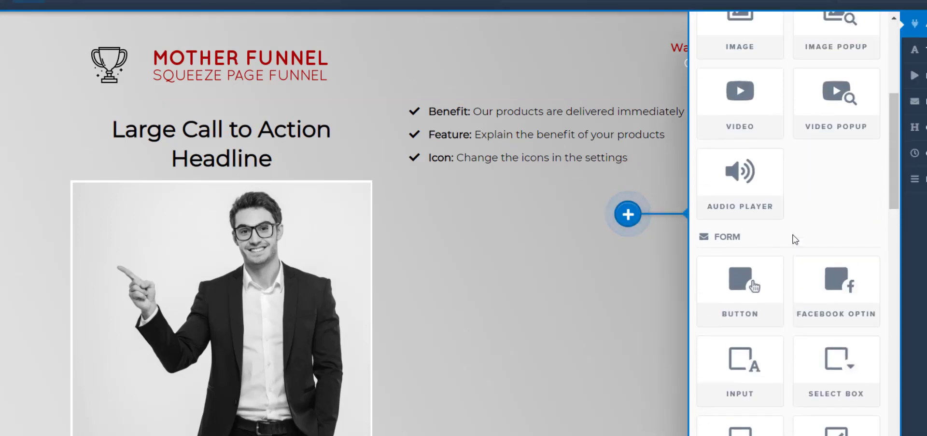
{"action": "left_click", "coordinate": [753, 99]}
{"action": "scroll", "coordinate": [562, 146], "scroll_direction": "down", "scroll_amount": 4}
{"action": "scroll", "coordinate": [562, 146], "scroll_direction": "up", "scroll_amount": 4}
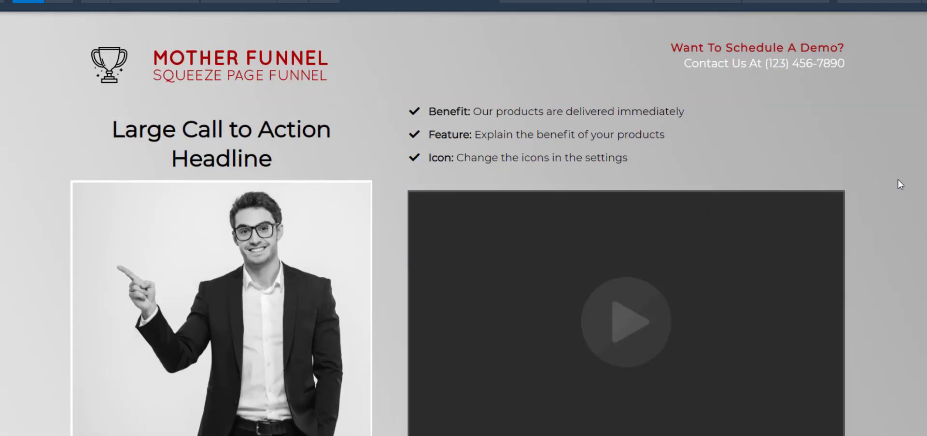
{"action": "scroll", "coordinate": [360, 193], "scroll_direction": "down", "scroll_amount": 1}
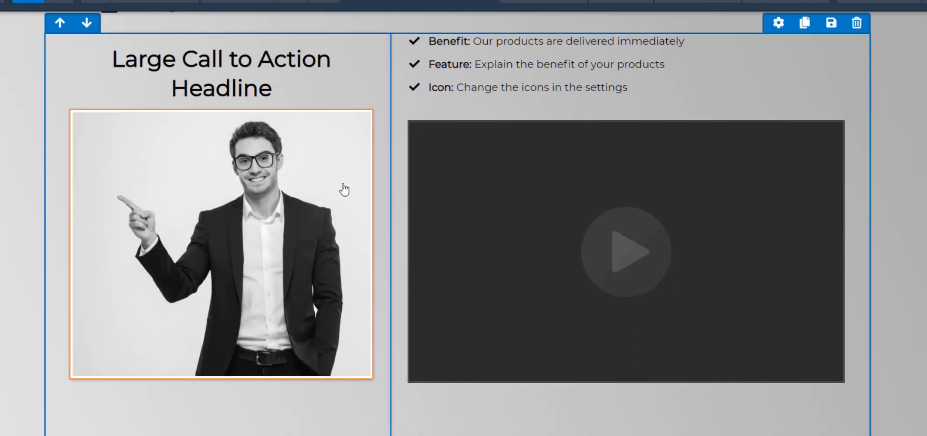
{"action": "scroll", "coordinate": [478, 250], "scroll_direction": "up", "scroll_amount": 1}
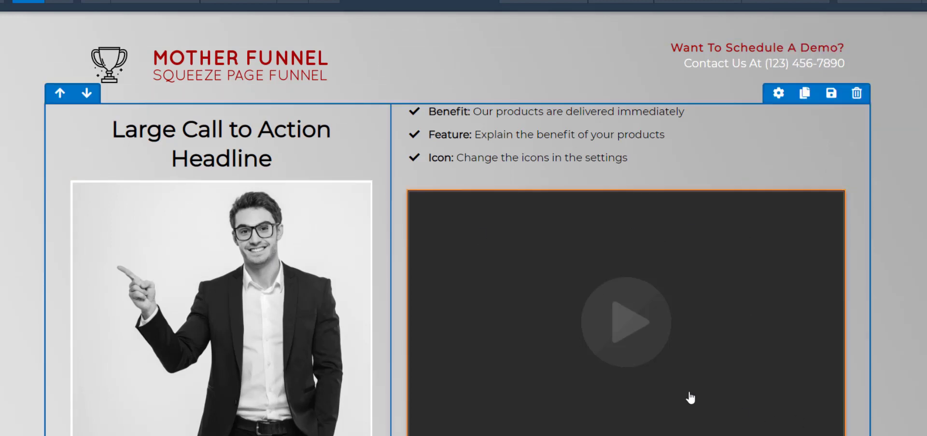
{"action": "scroll", "coordinate": [302, 265], "scroll_direction": "down", "scroll_amount": 7}
{"action": "scroll", "coordinate": [300, 265], "scroll_direction": "up", "scroll_amount": 4}
{"action": "scroll", "coordinate": [301, 265], "scroll_direction": "up", "scroll_amount": 3}
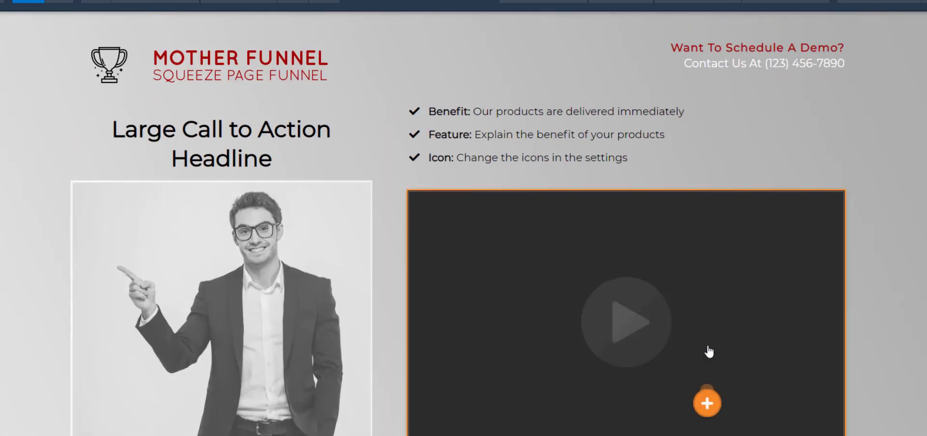
Step: Move the man's photo to the top of the right column
{"action": "scroll", "coordinate": [873, 325], "scroll_direction": "down", "scroll_amount": 7}
{"action": "scroll", "coordinate": [628, 406], "scroll_direction": "up", "scroll_amount": 6}
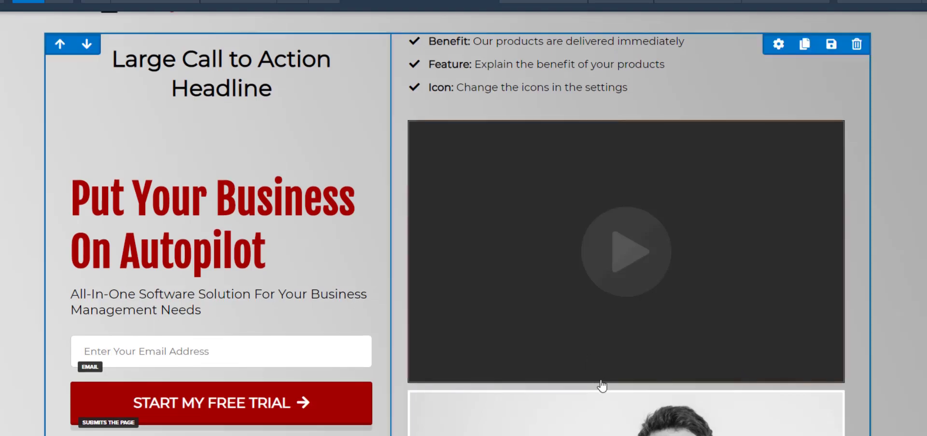
{"action": "left_click_drag", "start_coordinate": [588, 180], "coordinate": [600, 103]}
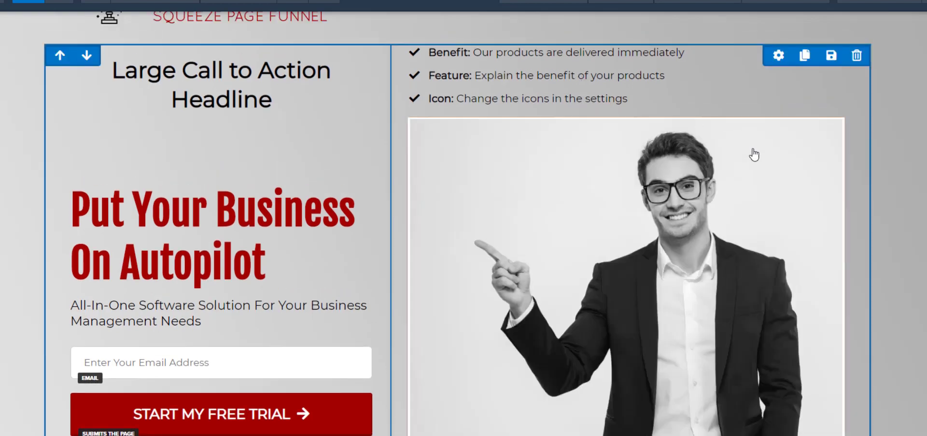
Step: Delete the extra image from the page and confirm its removal
{"action": "scroll", "coordinate": [777, 175], "scroll_direction": "down", "scroll_amount": 10}
{"action": "scroll", "coordinate": [777, 176], "scroll_direction": "up", "scroll_amount": 7}
{"action": "scroll", "coordinate": [772, 175], "scroll_direction": "down", "scroll_amount": 6}
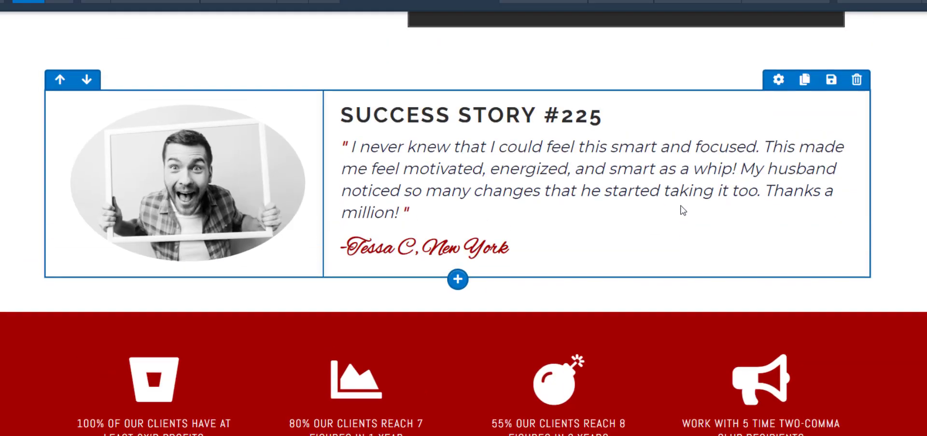
{"action": "left_click", "coordinate": [860, 247]}
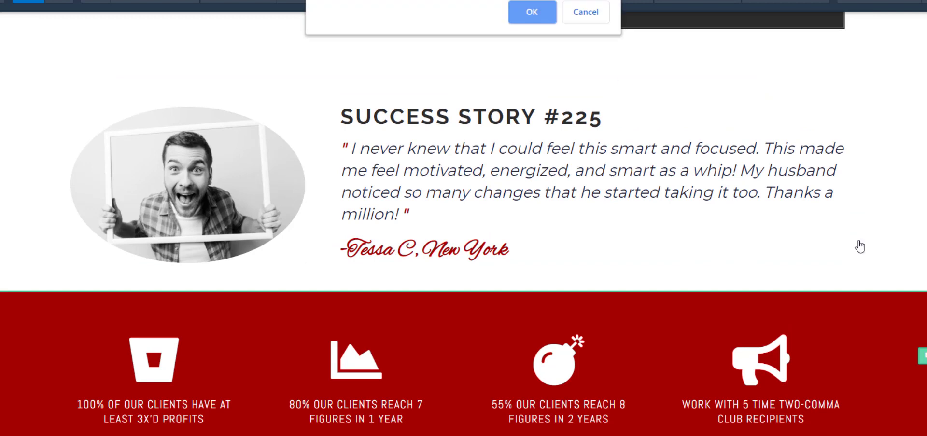
{"action": "left_click", "coordinate": [531, 13]}
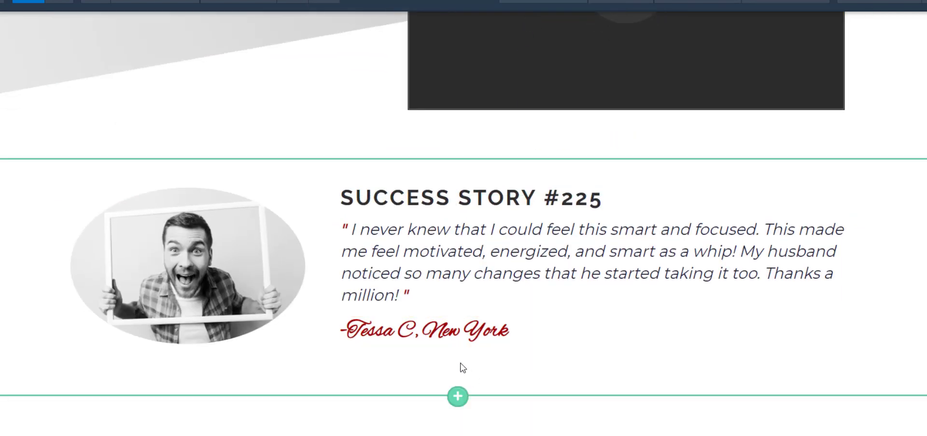
Step: Add a full-width section below the success story with a one-column row
{"action": "left_click", "coordinate": [458, 397]}
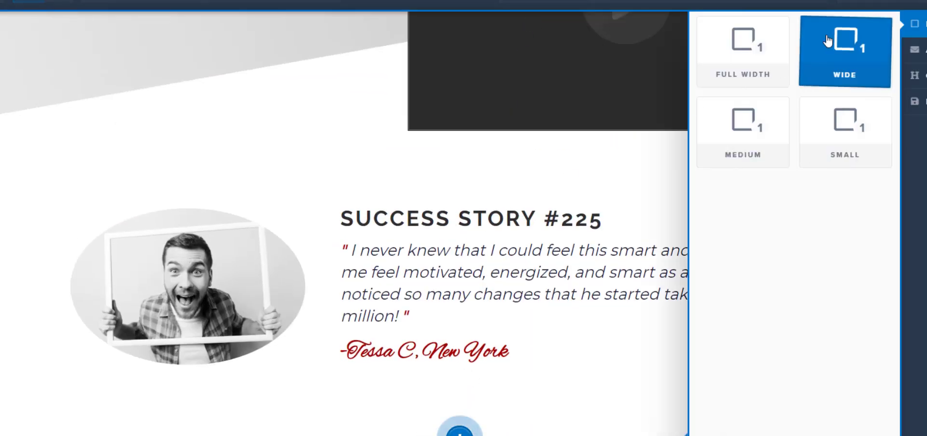
{"action": "left_click", "coordinate": [757, 63]}
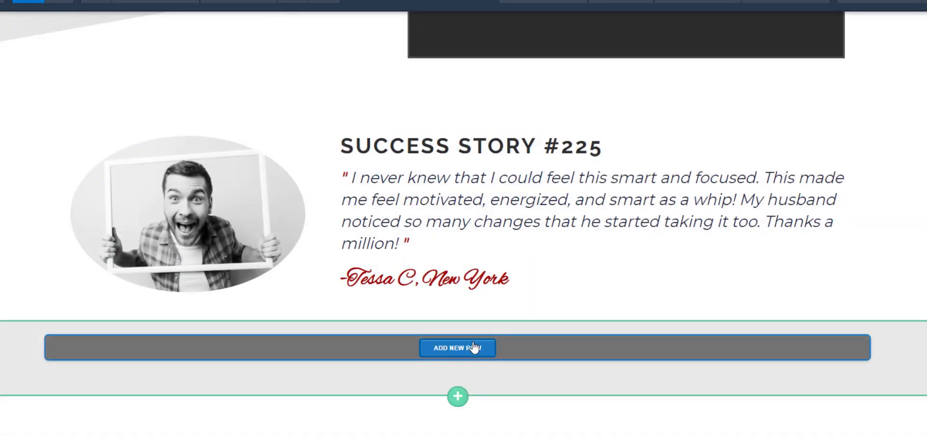
{"action": "left_click", "coordinate": [473, 347]}
{"action": "left_click", "coordinate": [725, 73]}
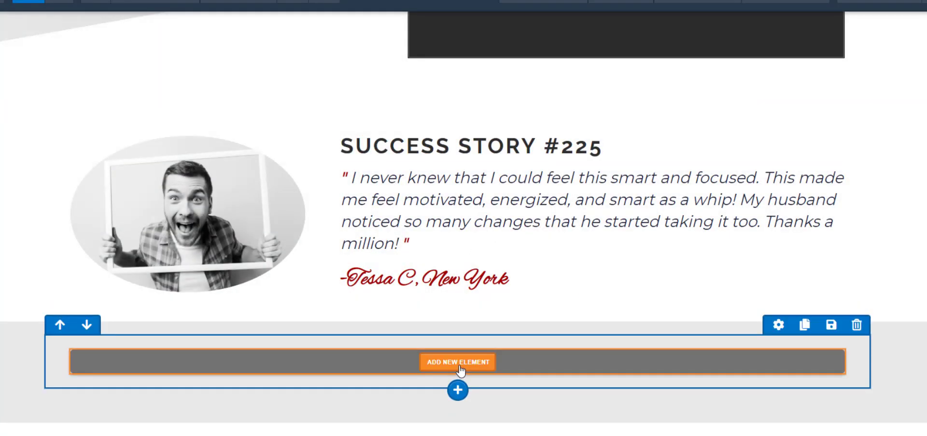
Step: Add a Facebook Optin element to the new row
{"action": "left_click", "coordinate": [459, 363]}
{"action": "scroll", "coordinate": [863, 314], "scroll_direction": "down", "scroll_amount": 5}
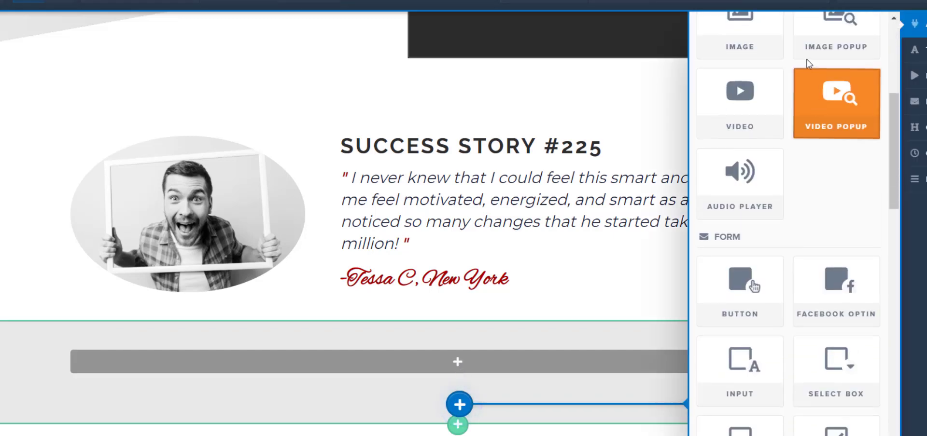
{"action": "scroll", "coordinate": [763, 193], "scroll_direction": "down", "scroll_amount": 1}
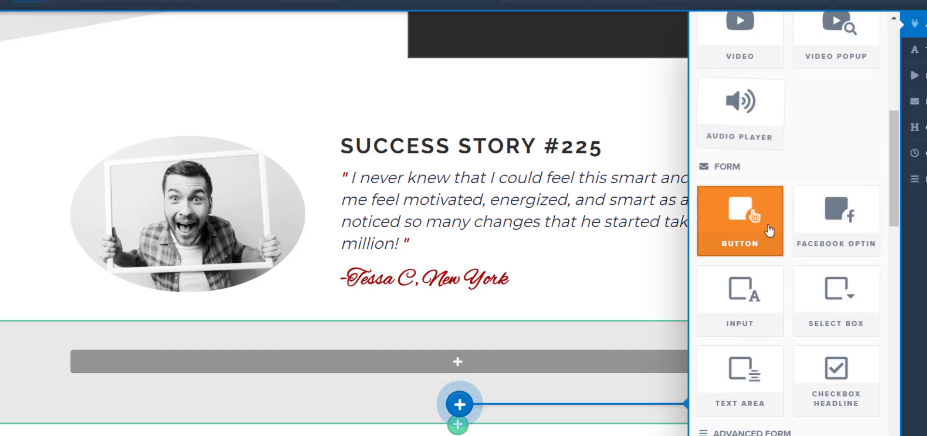
{"action": "left_click", "coordinate": [844, 236]}
{"action": "scroll", "coordinate": [738, 338], "scroll_direction": "up", "scroll_amount": 5}
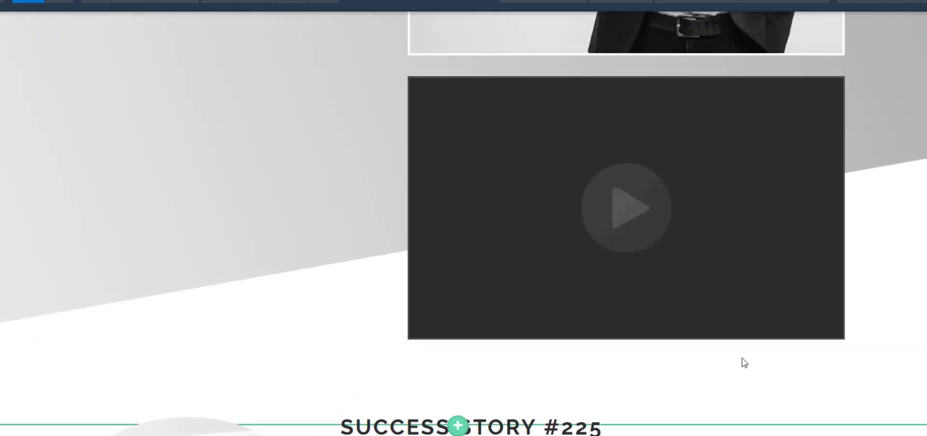
{"action": "scroll", "coordinate": [745, 354], "scroll_direction": "up", "scroll_amount": 10}
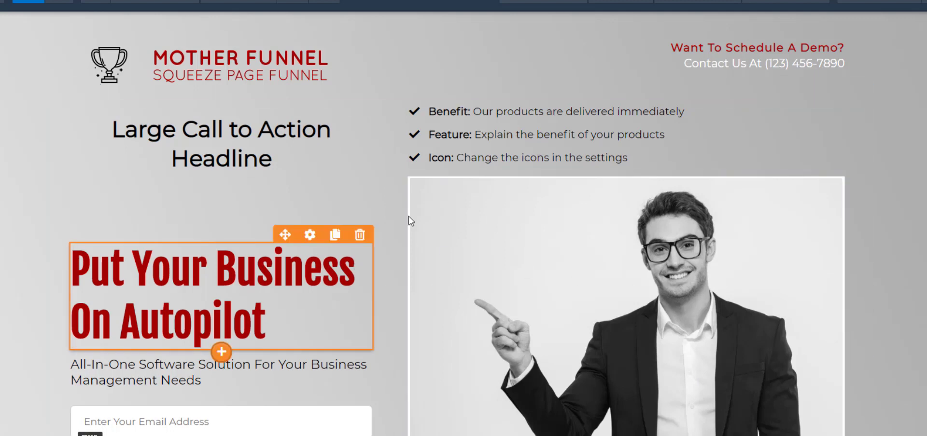
Step: Insert a one-column row below the video holding a 'Why Do You Like ClickFunnels?' survey
{"action": "scroll", "coordinate": [420, 219], "scroll_direction": "down", "scroll_amount": 15}
{"action": "scroll", "coordinate": [463, 264], "scroll_direction": "up", "scroll_amount": 4}
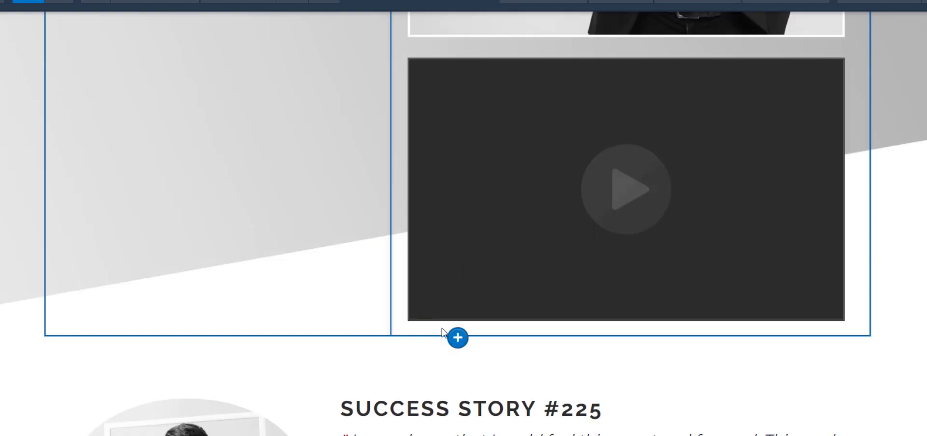
{"action": "left_click", "coordinate": [457, 339]}
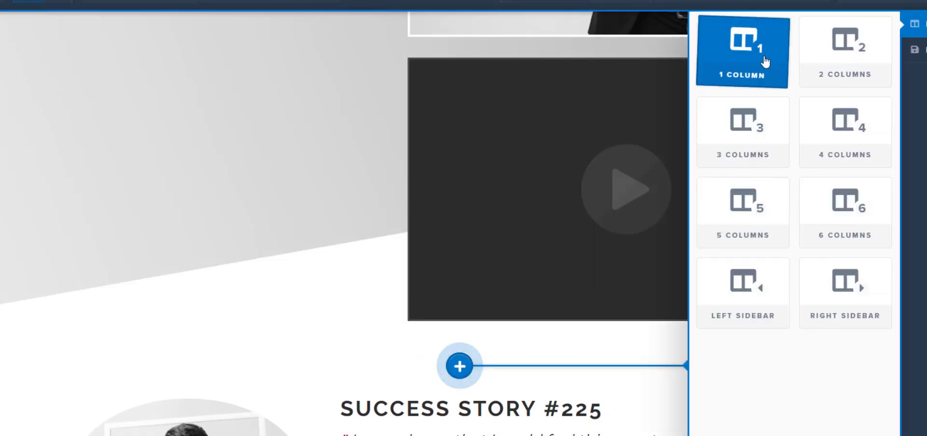
{"action": "left_click_drag", "start_coordinate": [748, 60], "coordinate": [500, 285]}
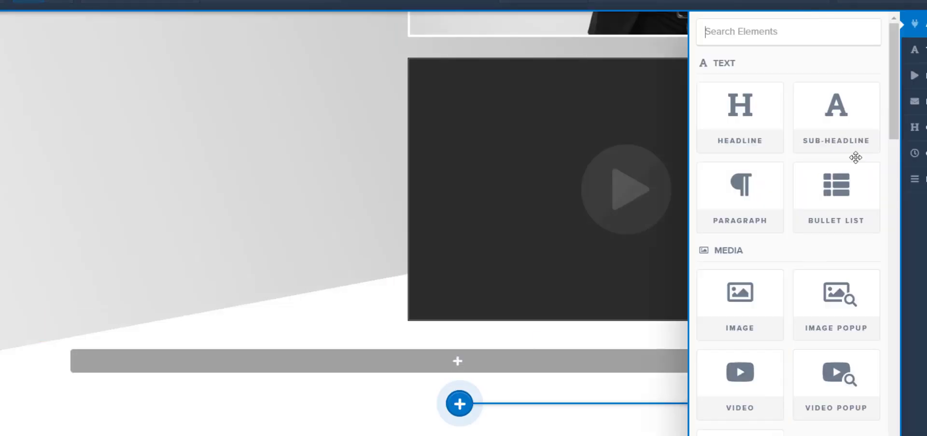
{"action": "scroll", "coordinate": [849, 145], "scroll_direction": "down", "scroll_amount": 10}
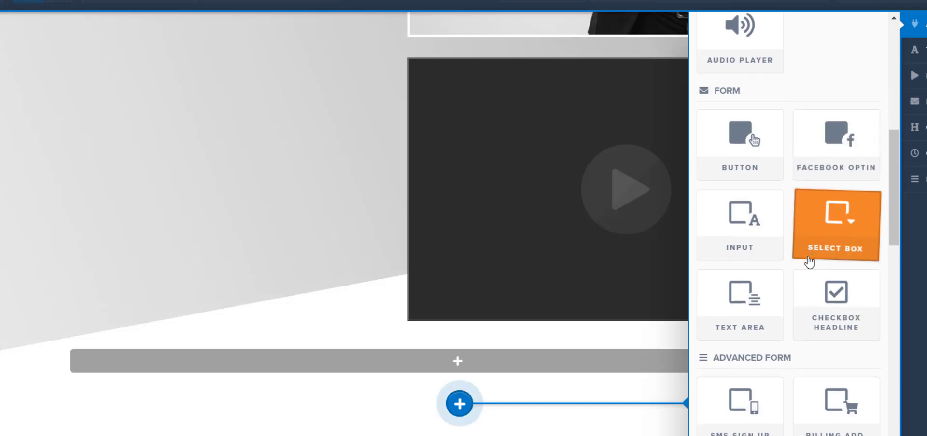
{"action": "scroll", "coordinate": [809, 264], "scroll_direction": "down", "scroll_amount": 5}
{"action": "left_click", "coordinate": [838, 311]}
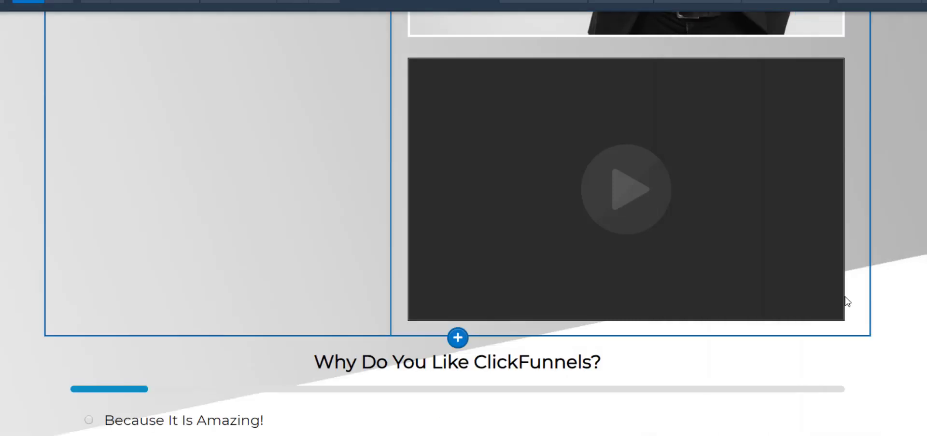
{"action": "scroll", "coordinate": [760, 375], "scroll_direction": "down", "scroll_amount": 5}
{"action": "scroll", "coordinate": [823, 353], "scroll_direction": "up", "scroll_amount": 3}
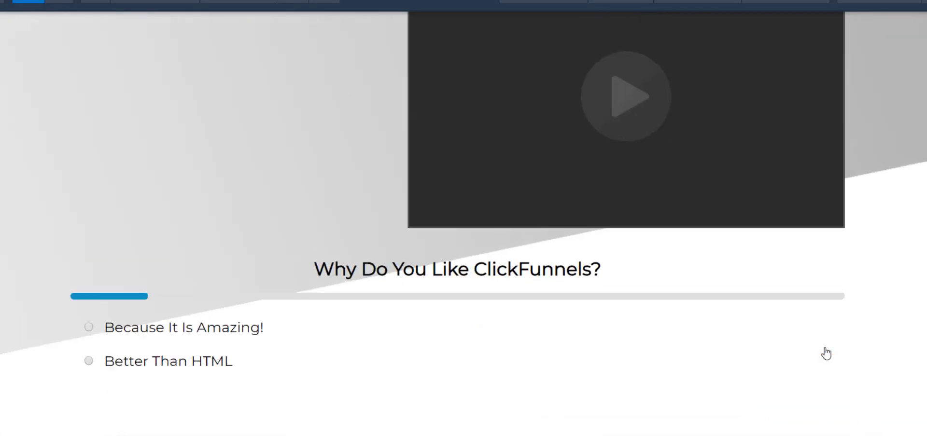
{"action": "scroll", "coordinate": [826, 353], "scroll_direction": "up", "scroll_amount": 1}
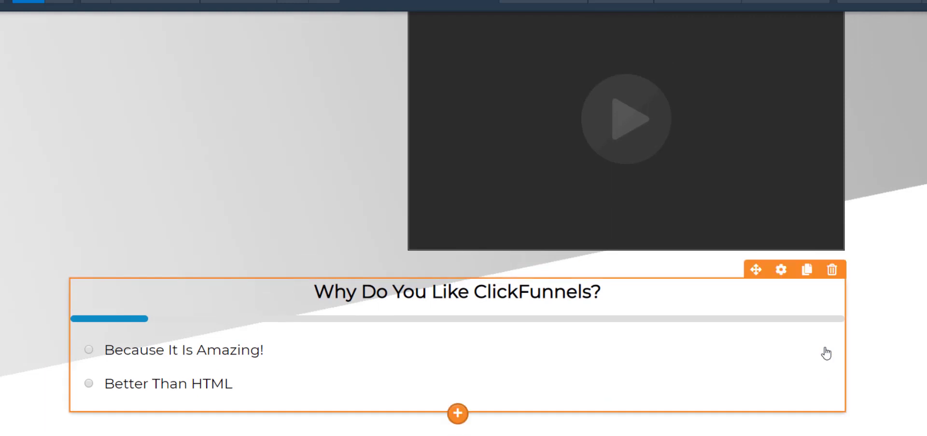